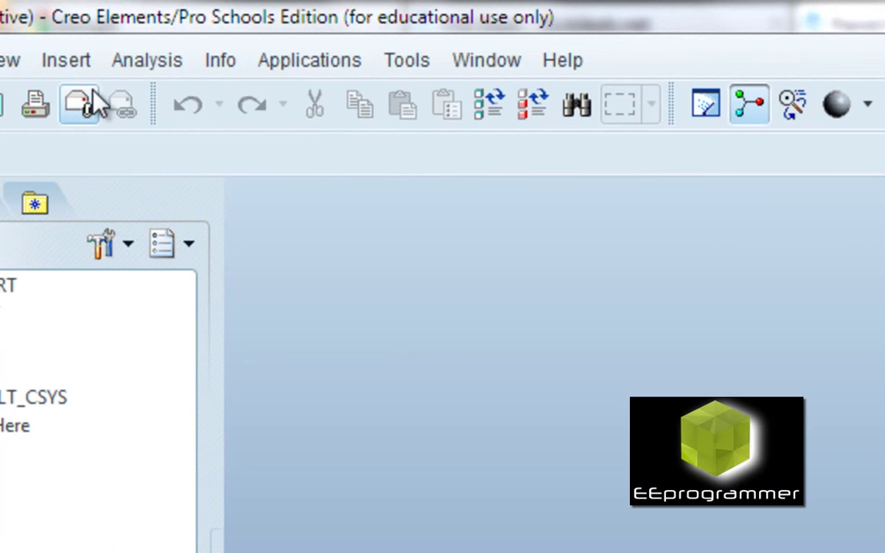
Step: Begin a new Blend > Protrusion feature from the Insert menu on PRT0002
{"action": "left_click", "coordinate": [89, 25]}
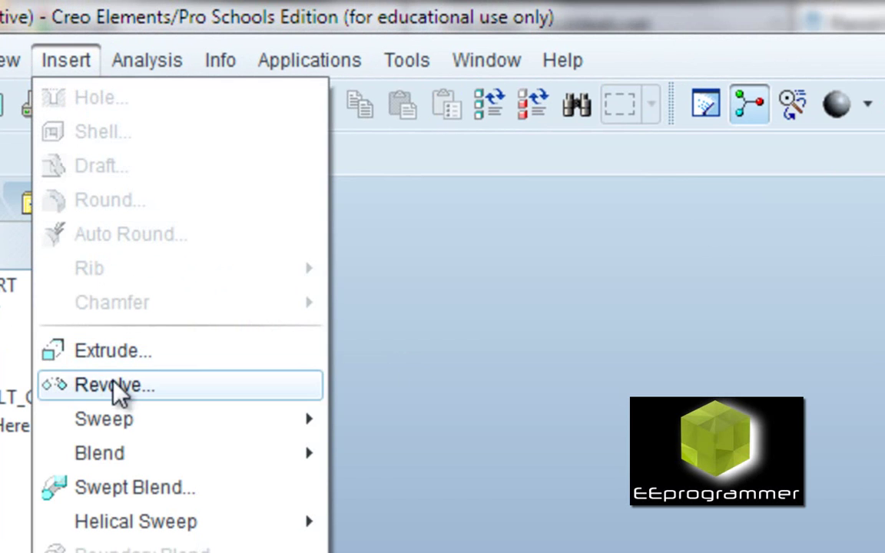
{"action": "mouse_move", "coordinate": [71, 453]}
{"action": "left_click", "coordinate": [386, 465]}
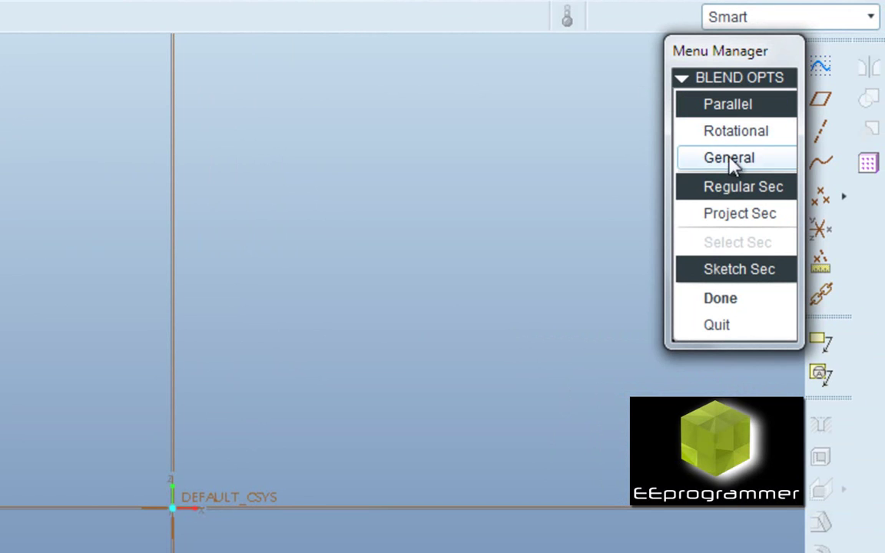
Step: Accept Parallel, Regular Sec, Sketch Sec blend options and set the Straight attribute
{"action": "left_click", "coordinate": [755, 191]}
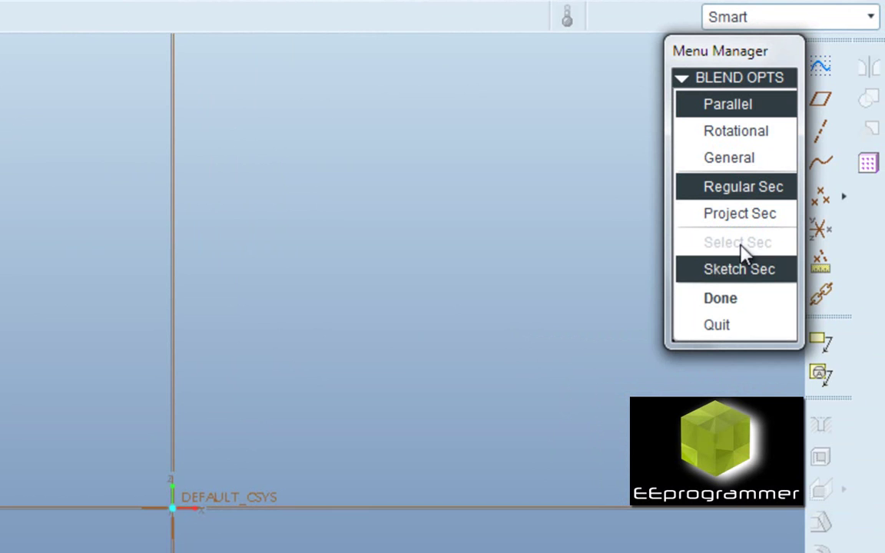
{"action": "left_click", "coordinate": [736, 299]}
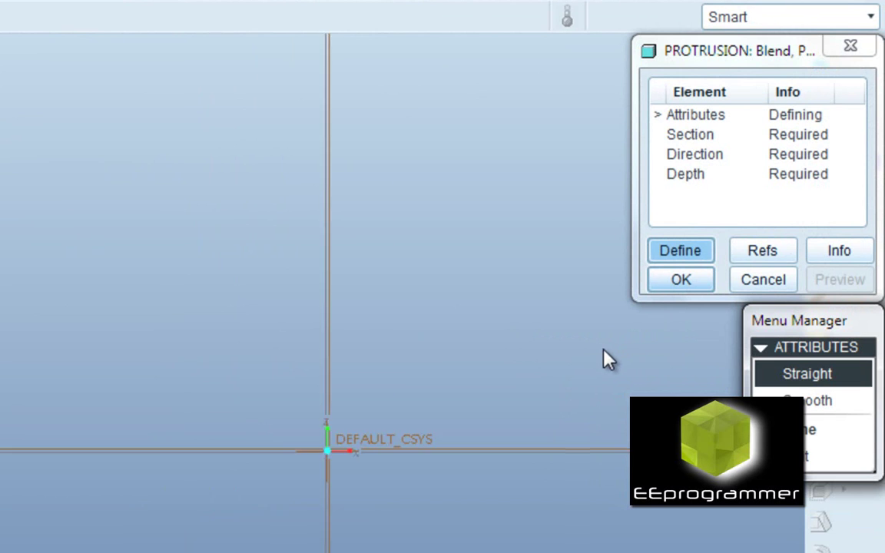
{"action": "left_click", "coordinate": [830, 388]}
{"action": "left_click", "coordinate": [823, 434]}
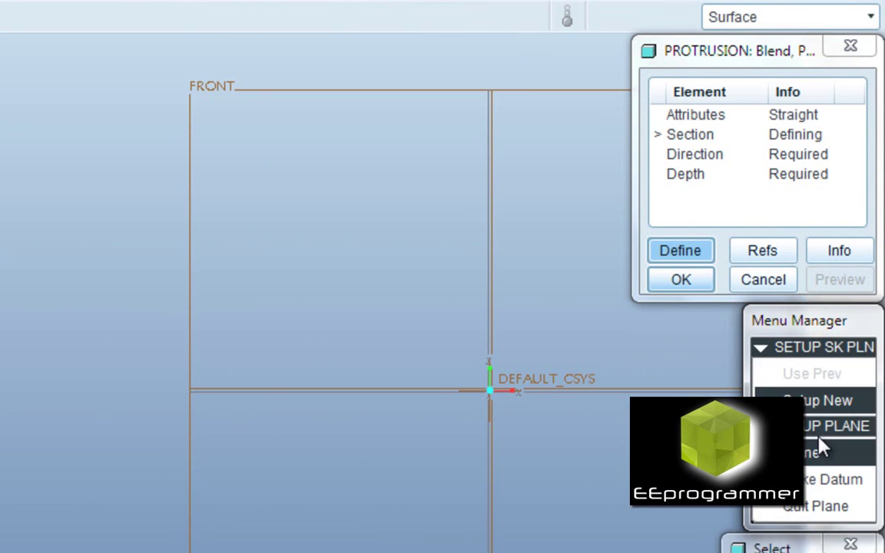
Step: Sketch on the FRONT plane with the default viewing direction and orientation
{"action": "left_click", "coordinate": [323, 95]}
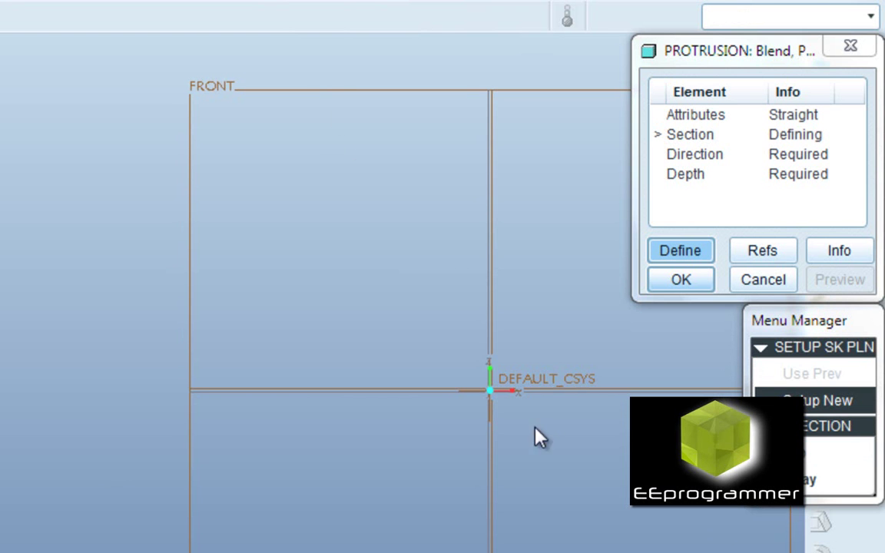
{"action": "left_click", "coordinate": [808, 479]}
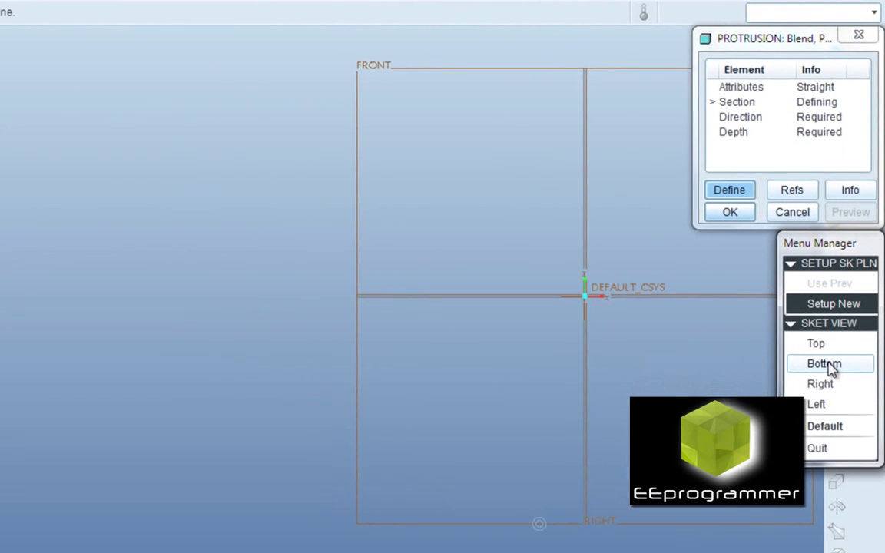
{"action": "left_click", "coordinate": [828, 427]}
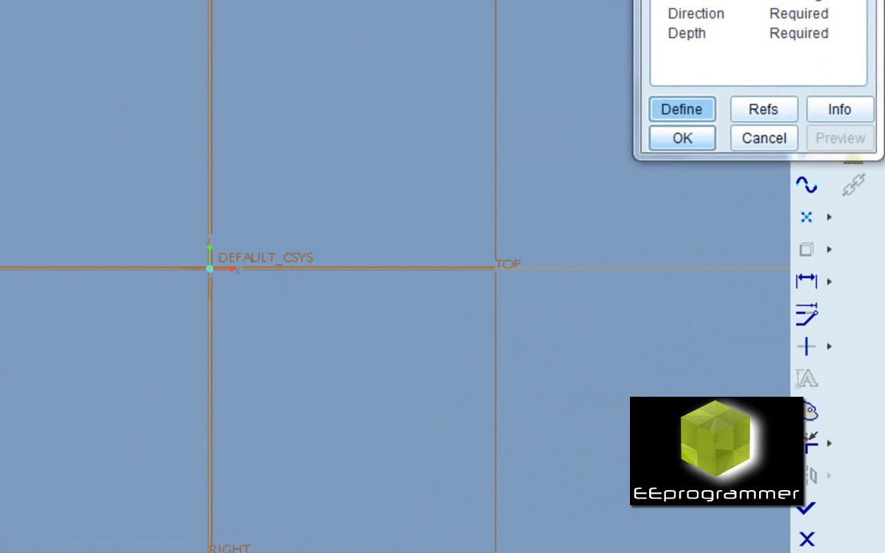
Step: Draw the first section's rectangle spanning the origin
{"action": "left_click_drag", "start_coordinate": [707, 0], "coordinate": [605, 142]}
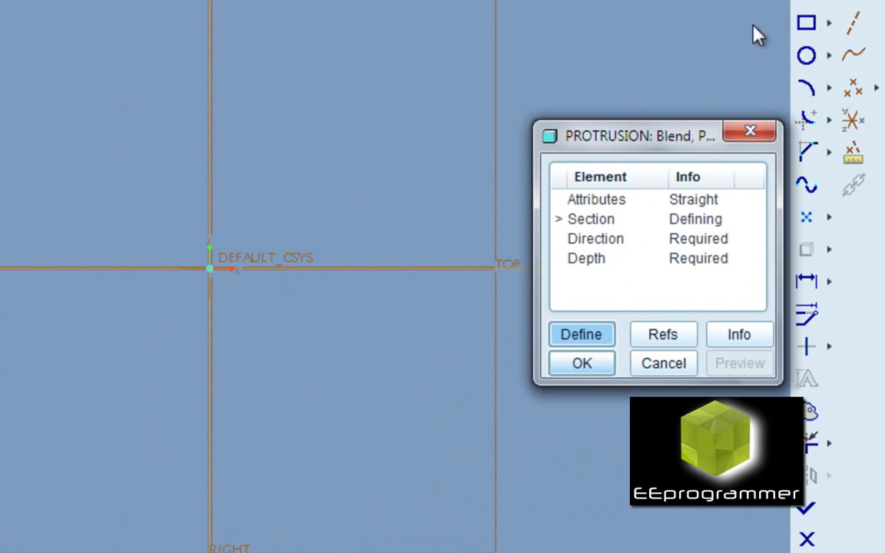
{"action": "left_click", "coordinate": [803, 23]}
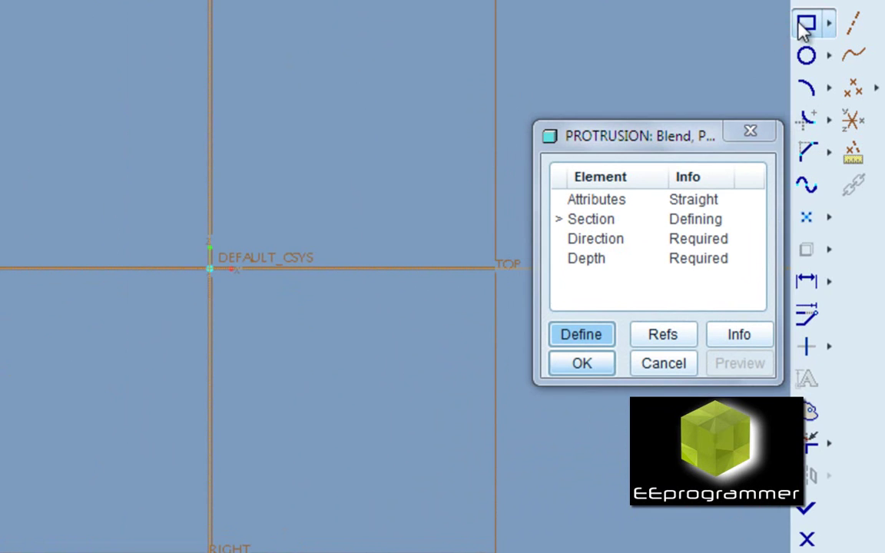
{"action": "left_click", "coordinate": [167, 232]}
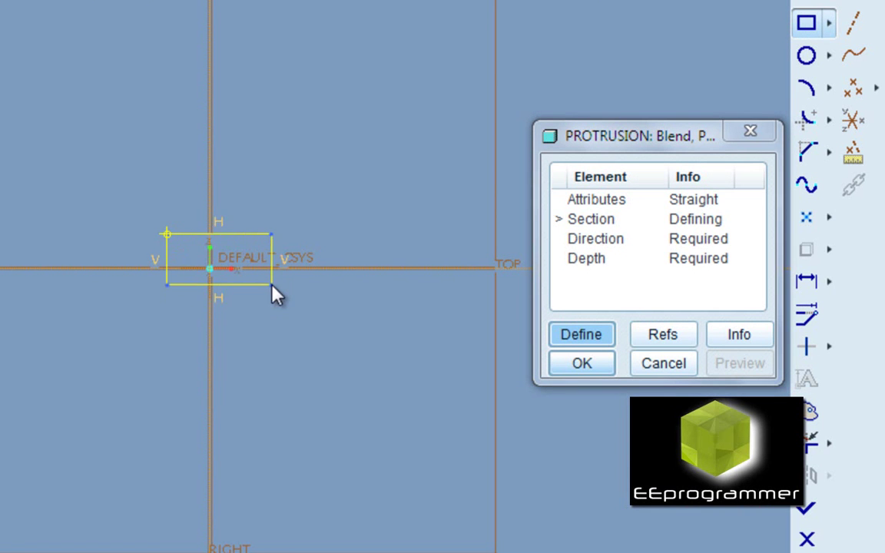
{"action": "left_click", "coordinate": [268, 300]}
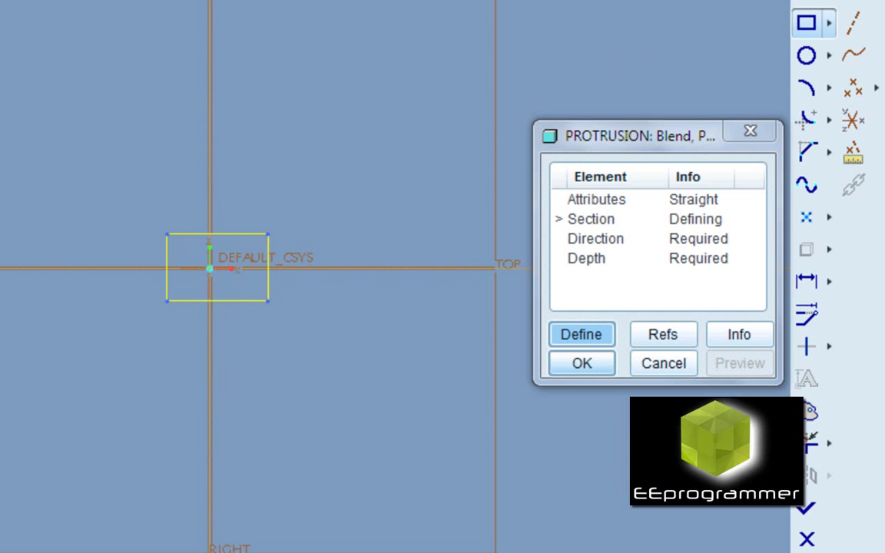
{"action": "middle_click", "coordinate": [318, 244]}
Step: Set the rectangle's width dimension to 60
{"action": "double_click", "coordinate": [207, 230]}
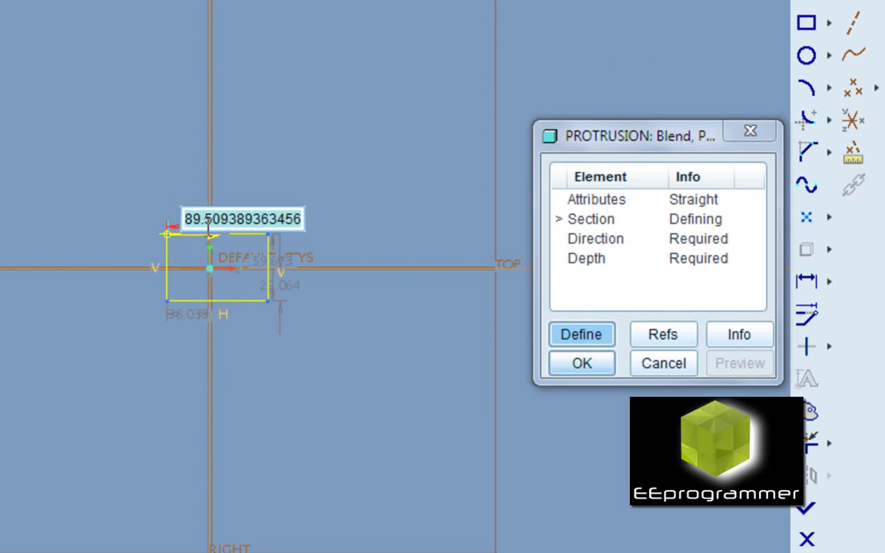
{"action": "type", "text": "60"}
{"action": "key", "text": "Return"}
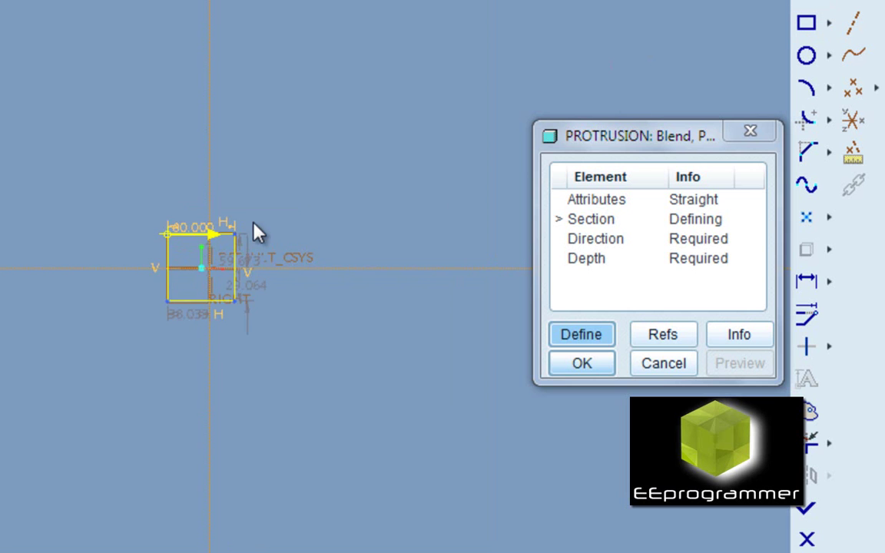
{"action": "double_click", "coordinate": [251, 294]}
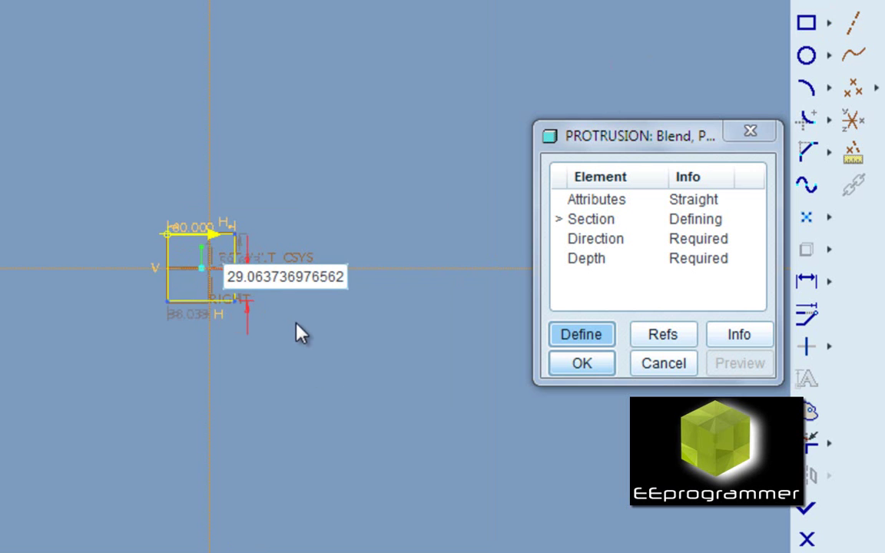
{"action": "key", "text": "Return"}
{"action": "scroll", "coordinate": [169, 270], "scroll_direction": "up", "scroll_amount": 5}
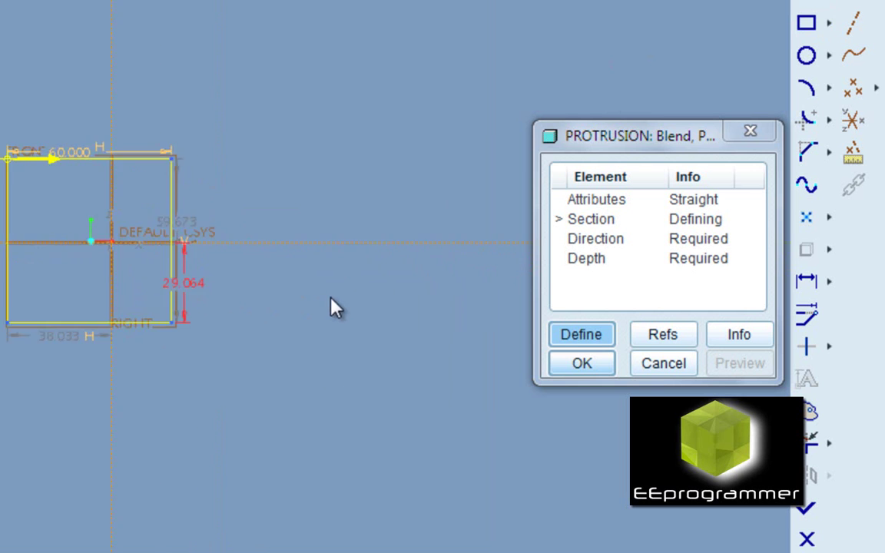
{"action": "scroll", "coordinate": [227, 285], "scroll_direction": "up", "scroll_amount": 2}
Step: Set the rectangle's side to 40 and its offset dimension to 20
{"action": "double_click", "coordinate": [98, 156]}
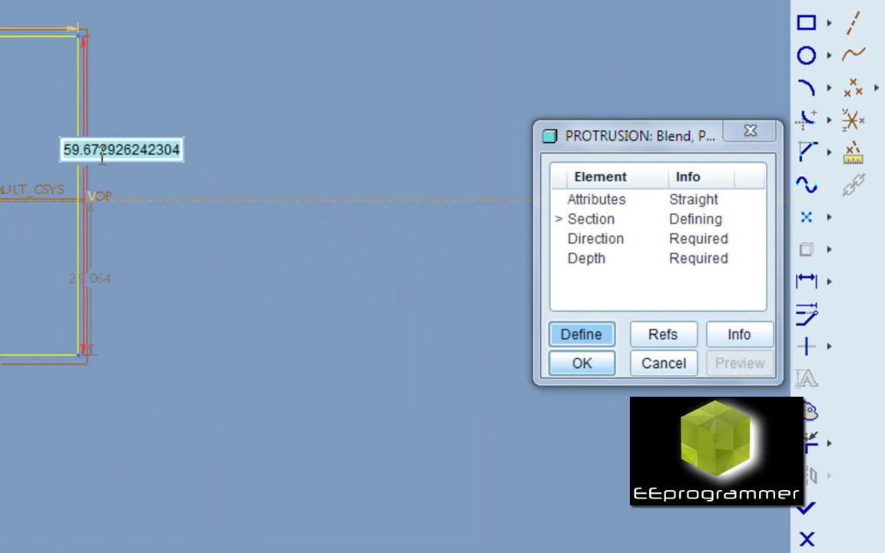
{"action": "type", "text": "40"}
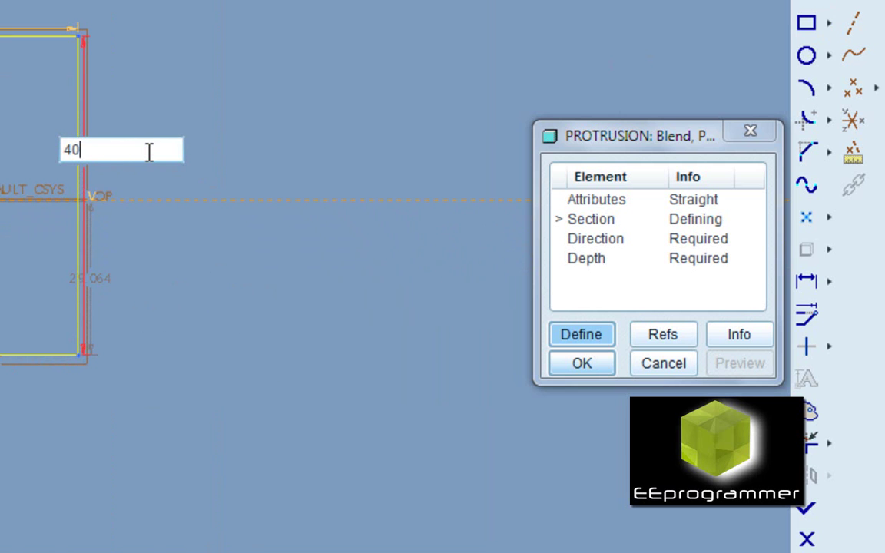
{"action": "key", "text": "Return"}
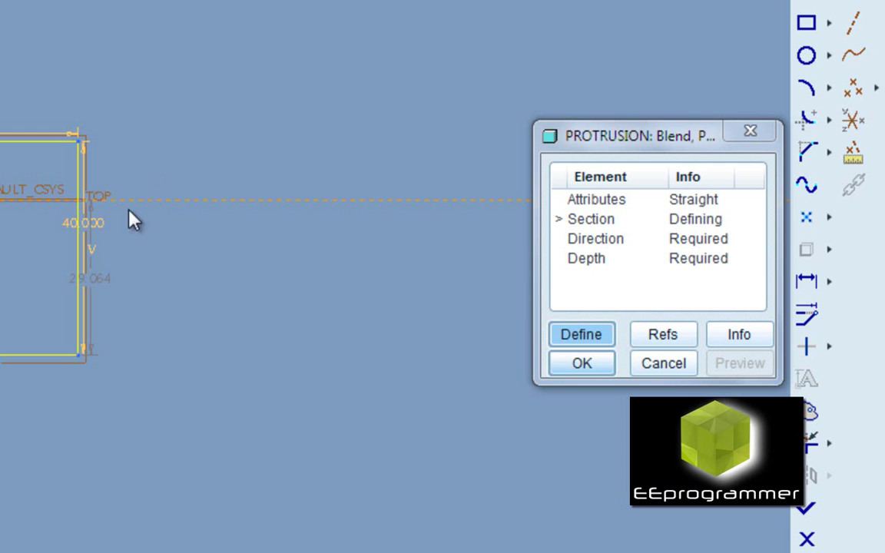
{"action": "double_click", "coordinate": [94, 280]}
{"action": "type", "text": "20"}
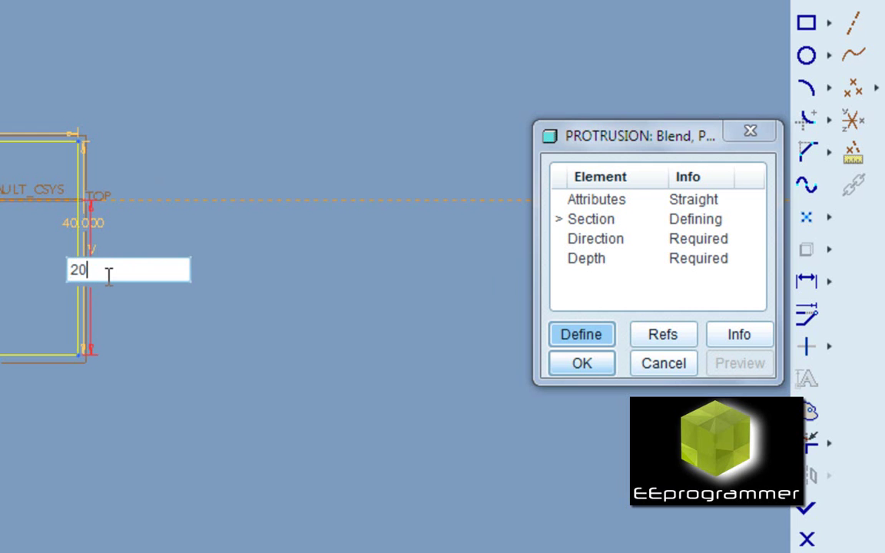
{"action": "key", "text": "Return"}
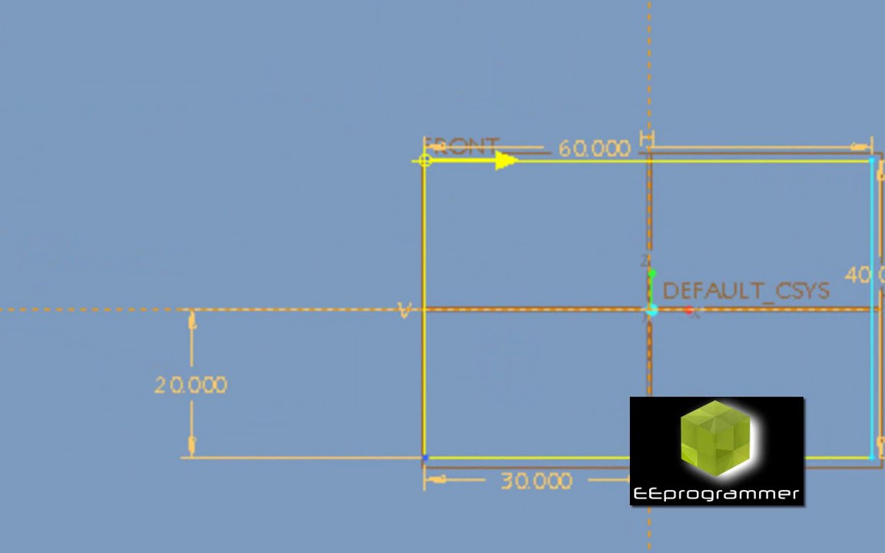
Step: Switch to the next blend section and draw a second rectangle
{"action": "right_click", "coordinate": [444, 223]}
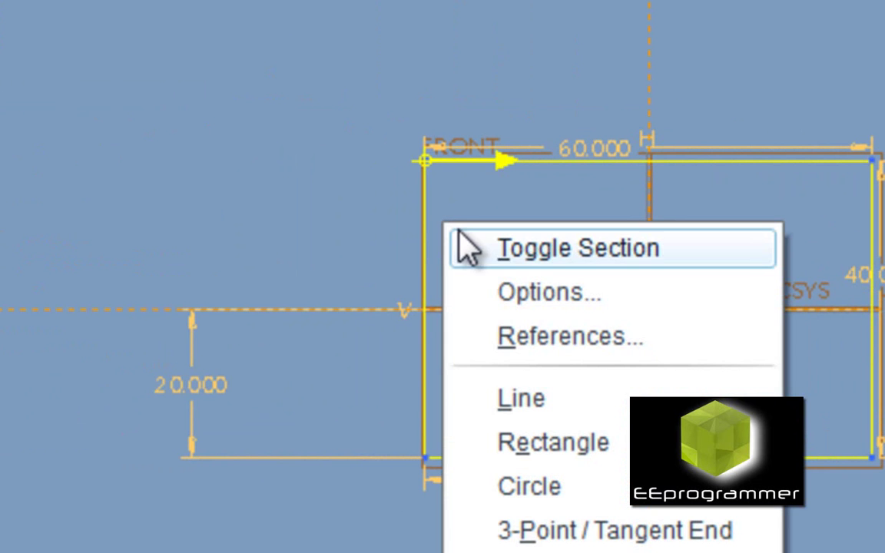
{"action": "left_click", "coordinate": [502, 249]}
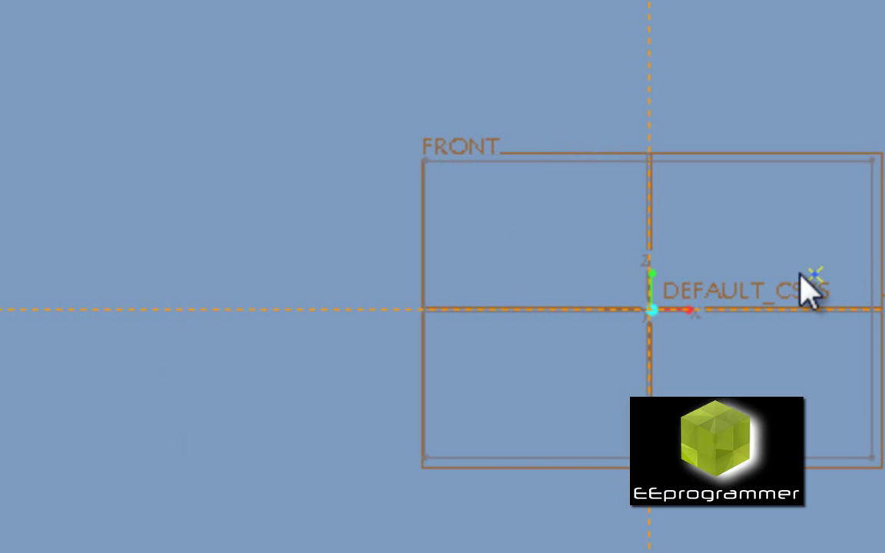
{"action": "left_click", "coordinate": [524, 59]}
{"action": "left_click", "coordinate": [581, 214]}
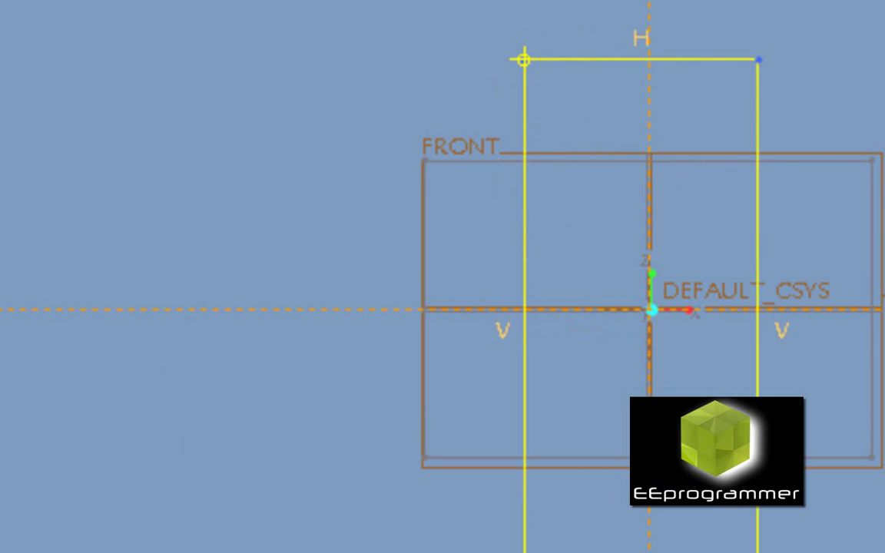
{"action": "left_click", "coordinate": [784, 549]}
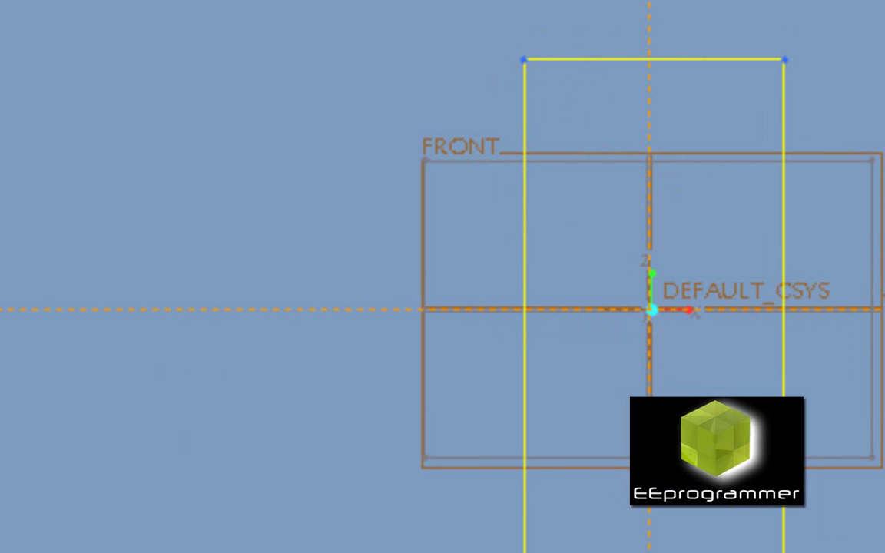
Step: Dimension the second rectangle to width 40 and height 60
{"action": "double_click", "coordinate": [625, 37]}
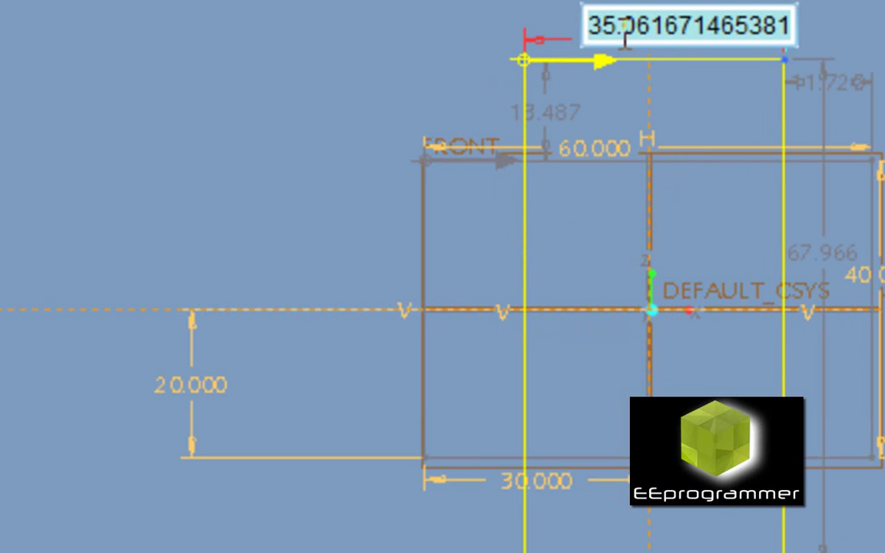
{"action": "type", "text": "40"}
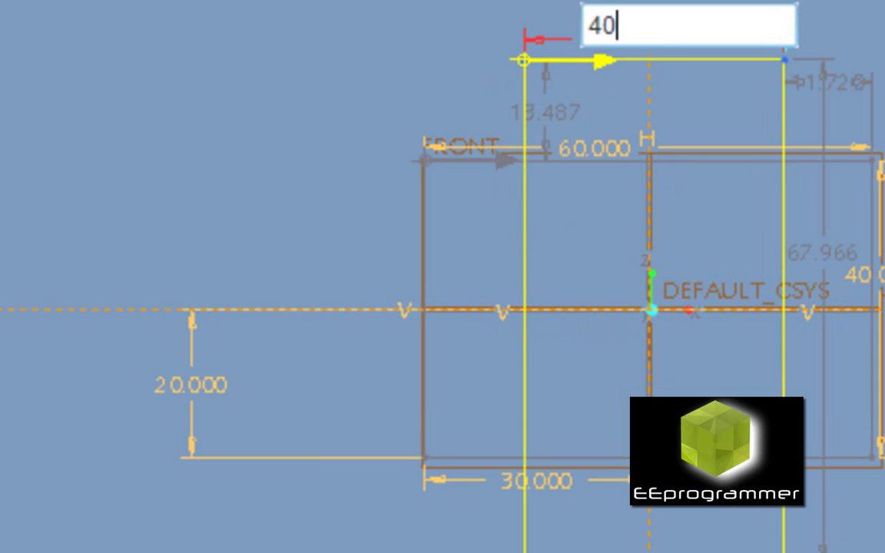
{"action": "key", "text": "Return"}
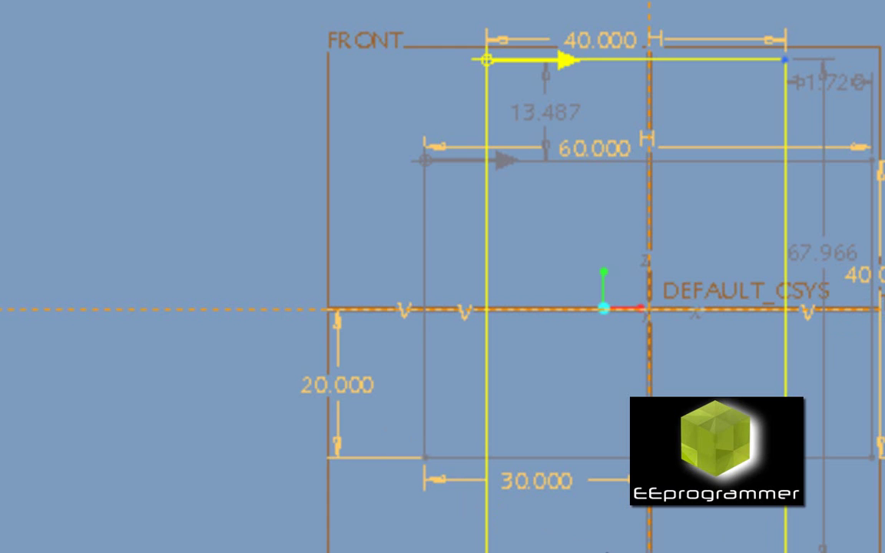
{"action": "double_click", "coordinate": [829, 259]}
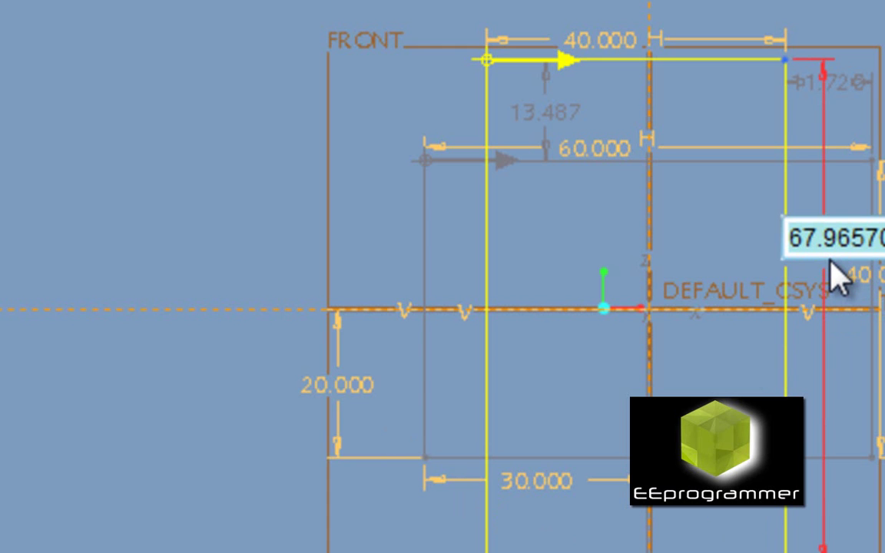
{"action": "type", "text": "60"}
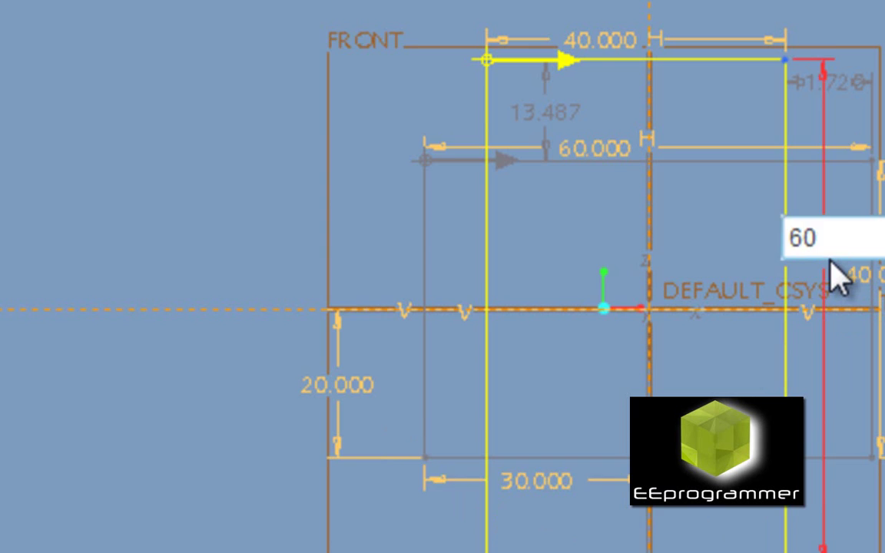
{"action": "key", "text": "Return"}
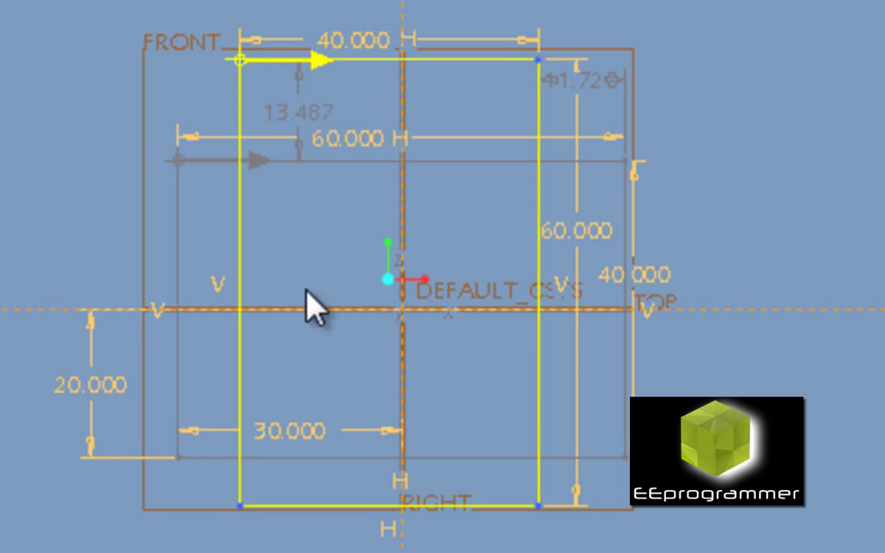
Step: Make the bottom-left corner the second section's start point, pointing along the bottom edge
{"action": "right_click", "coordinate": [238, 506]}
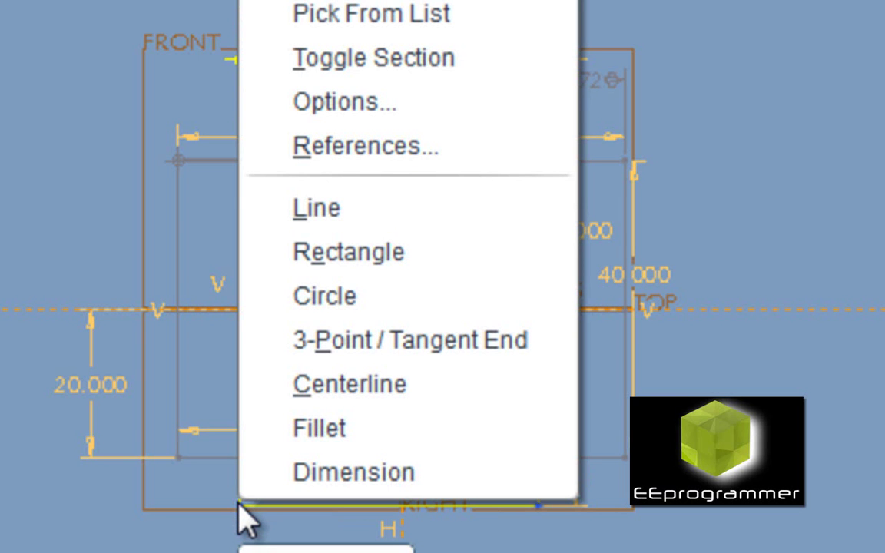
{"action": "left_click", "coordinate": [240, 509]}
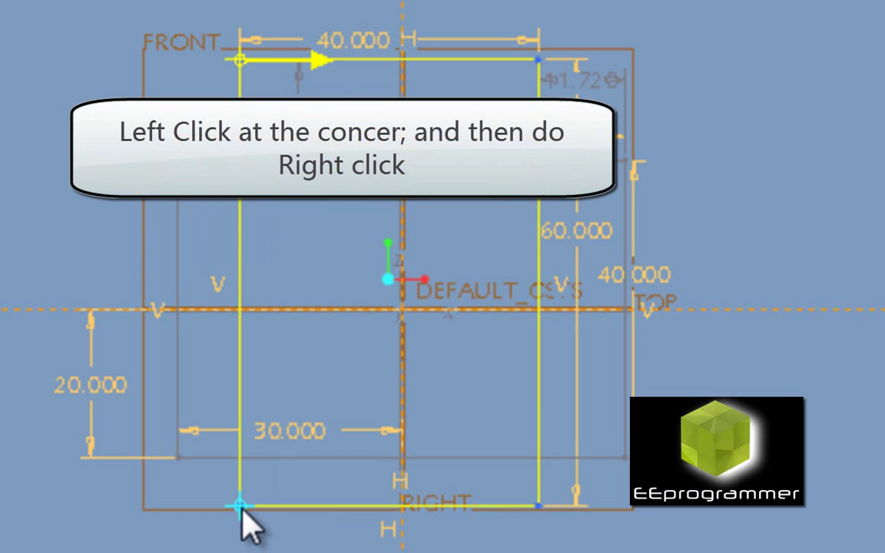
{"action": "left_click", "coordinate": [240, 508]}
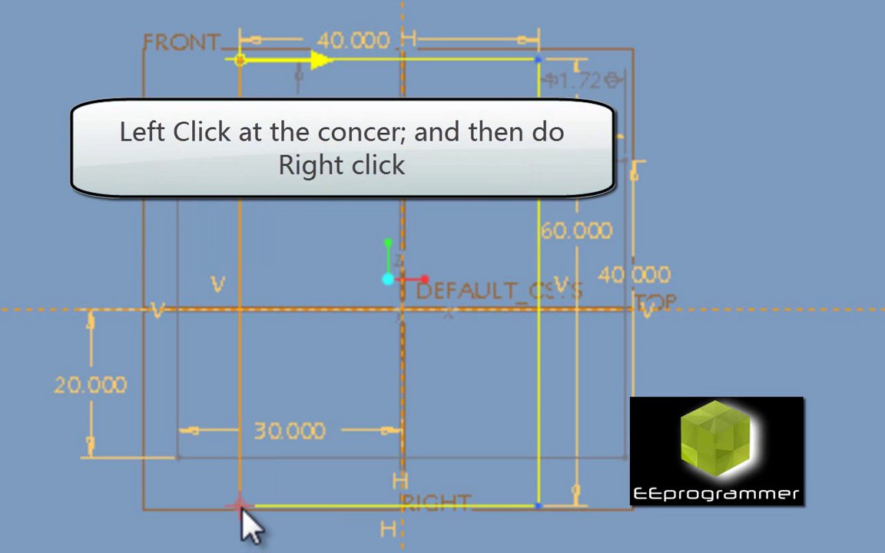
{"action": "right_click", "coordinate": [240, 509]}
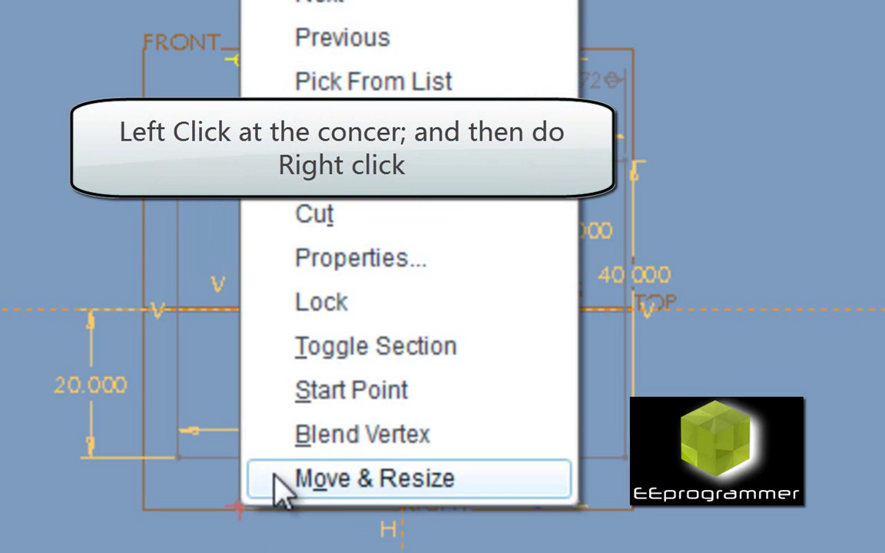
{"action": "left_click", "coordinate": [322, 393]}
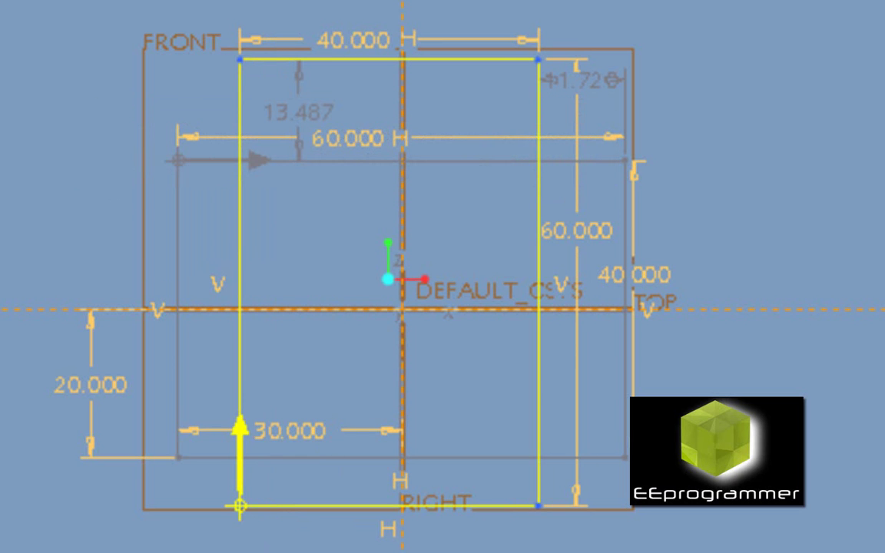
{"action": "right_click", "coordinate": [239, 507]}
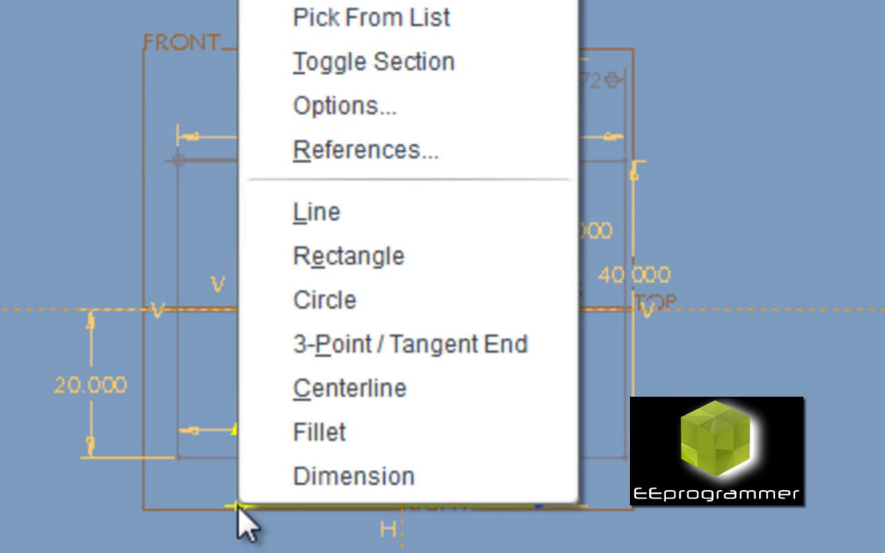
{"action": "left_click", "coordinate": [238, 509]}
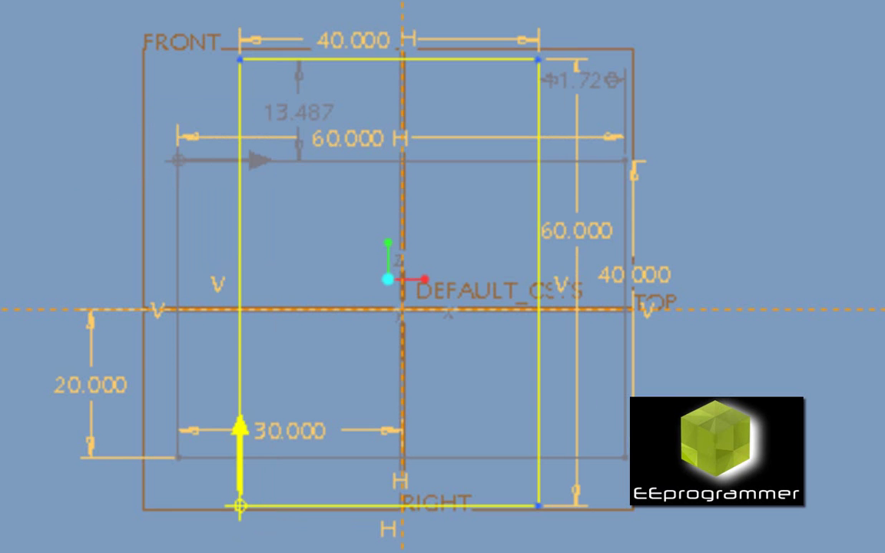
{"action": "right_click", "coordinate": [238, 513]}
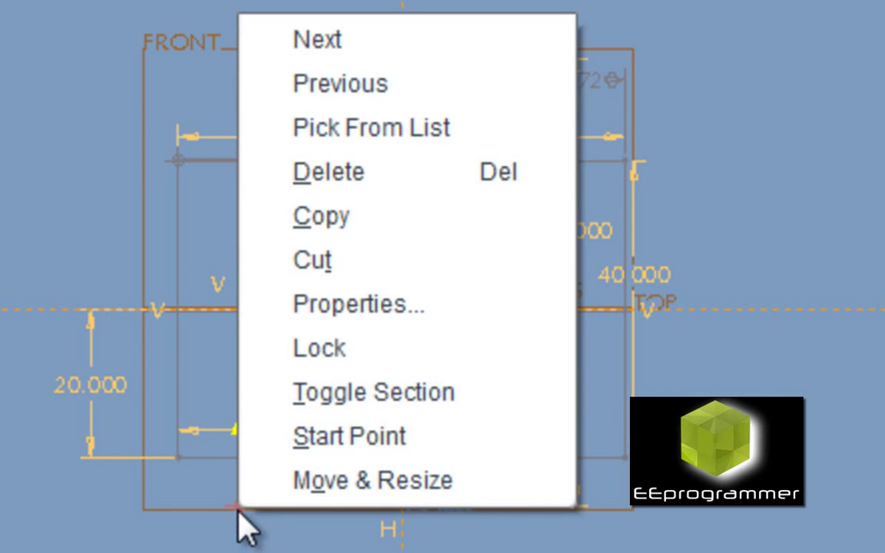
{"action": "left_click", "coordinate": [303, 436]}
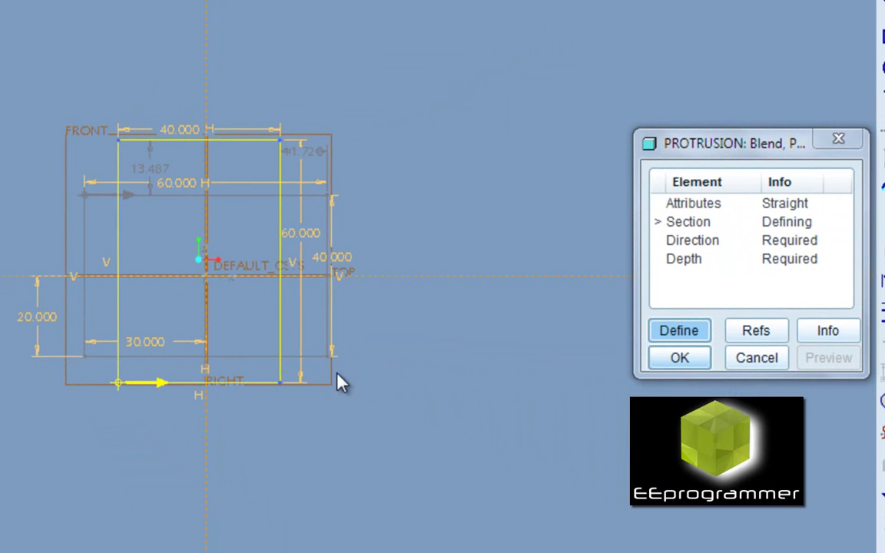
Step: Toggle back to the 60 × 40 section and set its top-left corner as start point
{"action": "right_click", "coordinate": [413, 343]}
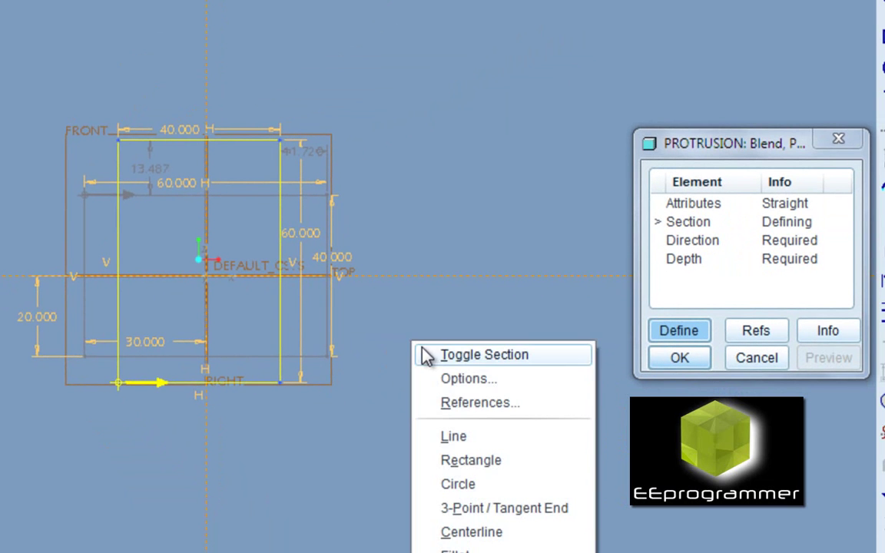
{"action": "left_click", "coordinate": [427, 356]}
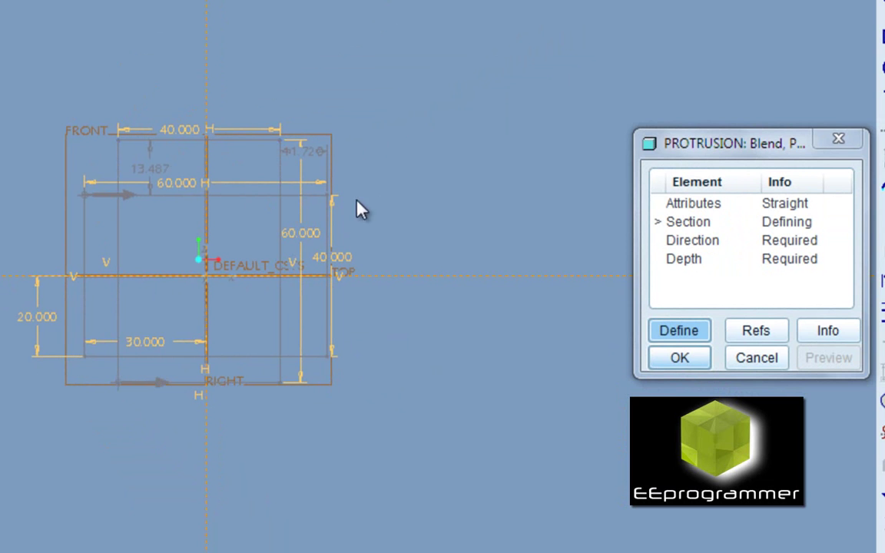
{"action": "right_click", "coordinate": [384, 205]}
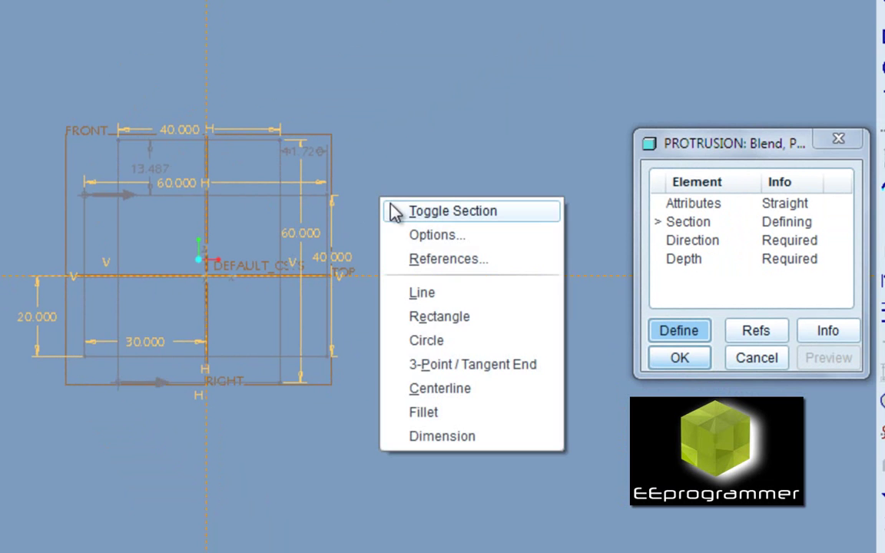
{"action": "left_click", "coordinate": [395, 209]}
{"action": "left_click", "coordinate": [85, 196]}
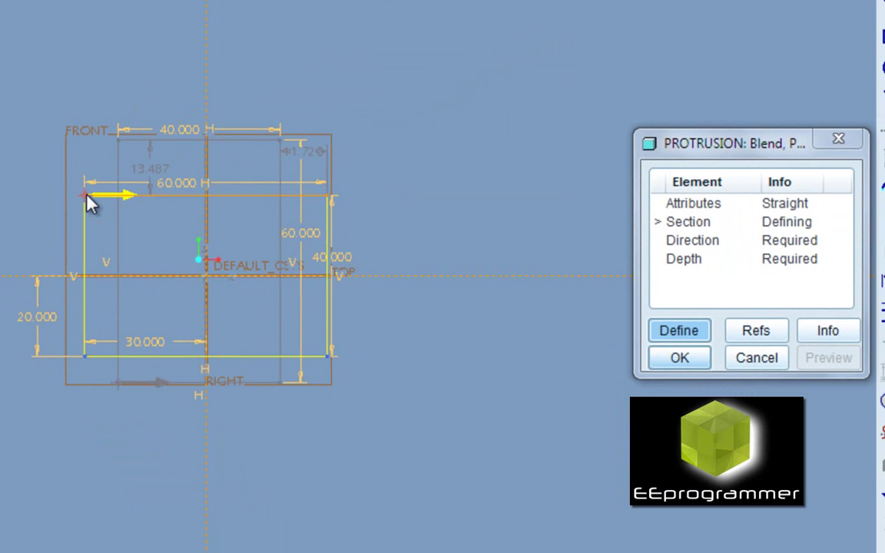
{"action": "right_click", "coordinate": [86, 198]}
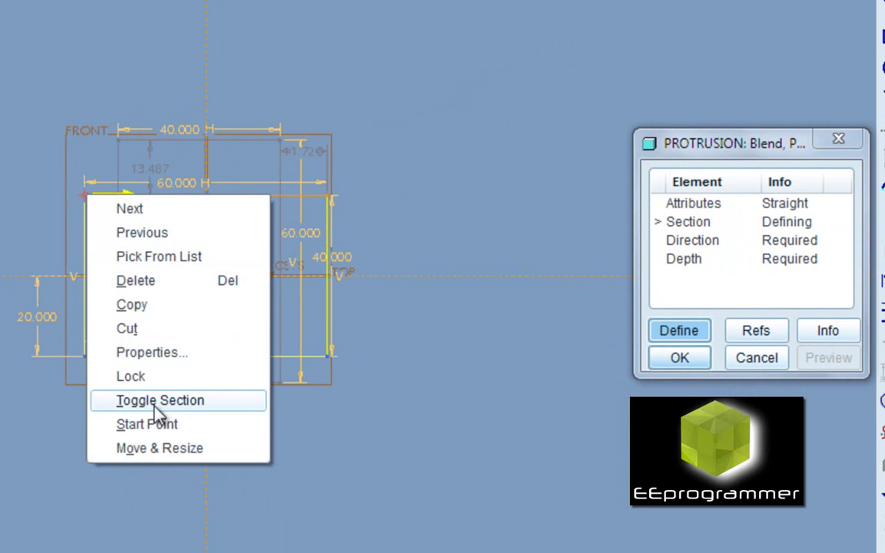
{"action": "left_click", "coordinate": [156, 423]}
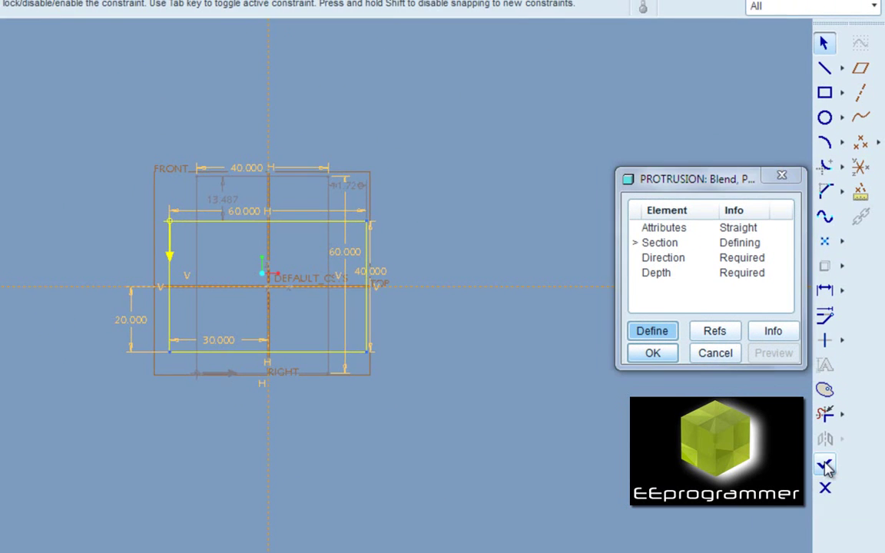
Step: Finish the sketch and give section 2 a Blind depth of 100
{"action": "left_click", "coordinate": [880, 491]}
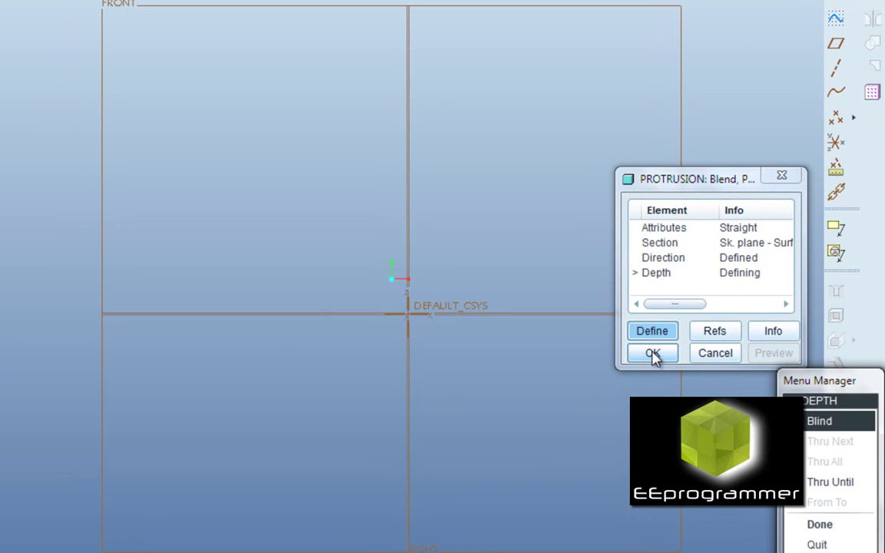
{"action": "left_click", "coordinate": [818, 524]}
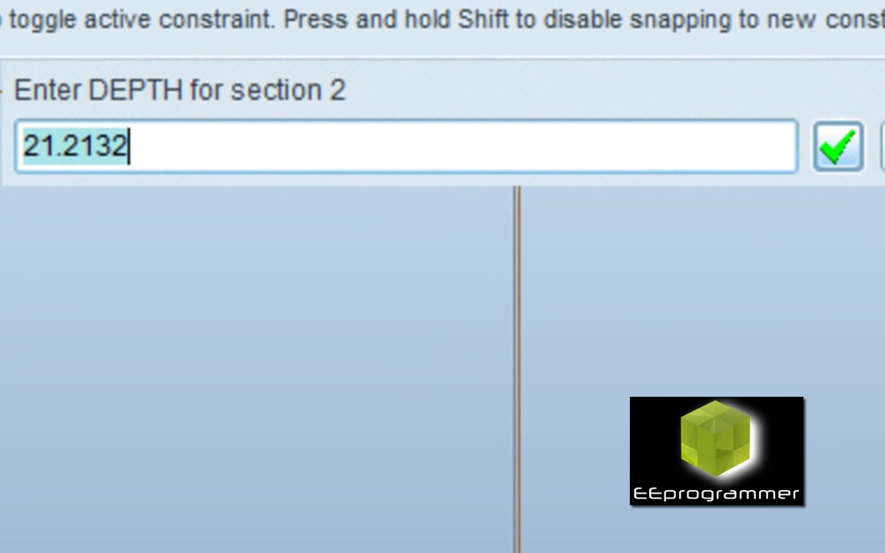
{"action": "type", "text": "1"}
{"action": "type", "text": "00"}
{"action": "key", "text": "Return"}
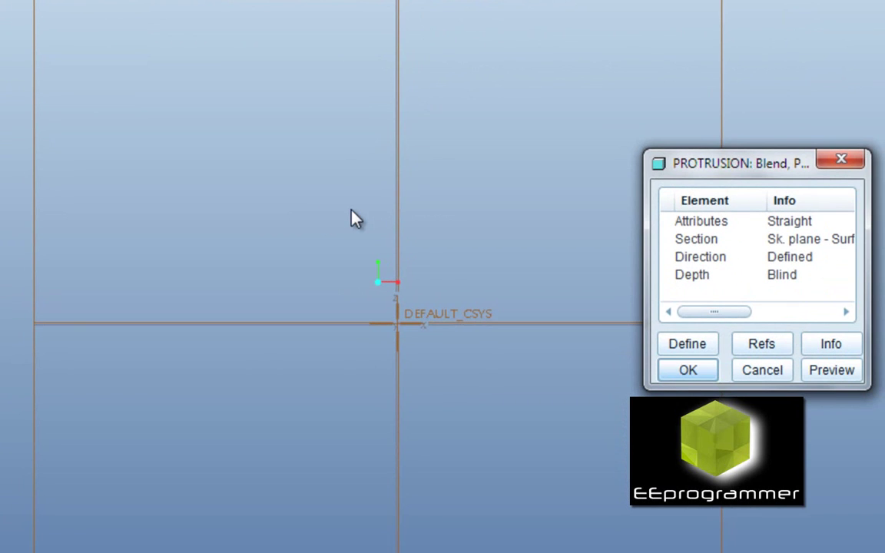
Step: Confirm the protrusion and orbit and zoom to view the twisted blend
{"action": "left_click", "coordinate": [691, 370]}
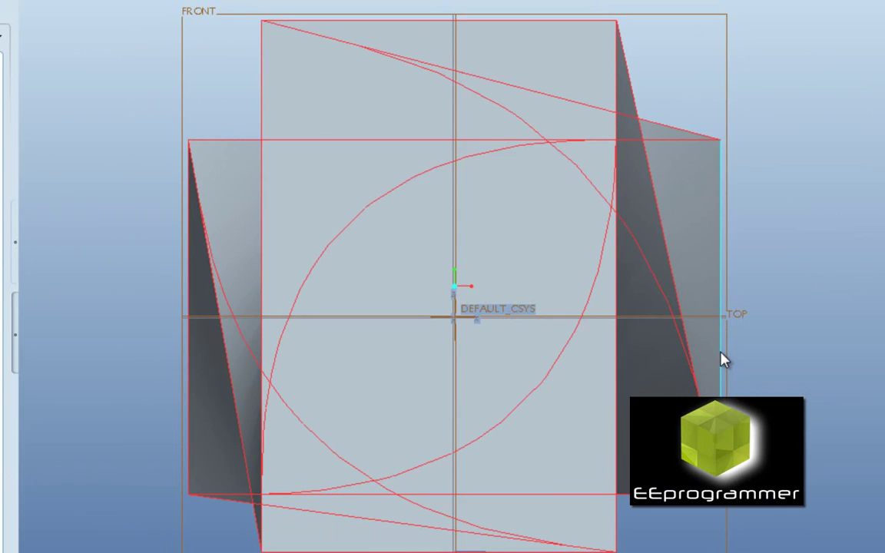
{"action": "middle_click_drag", "start_coordinate": [736, 339], "coordinate": [767, 340]}
{"action": "scroll", "coordinate": [722, 339], "scroll_direction": "down", "scroll_amount": 3}
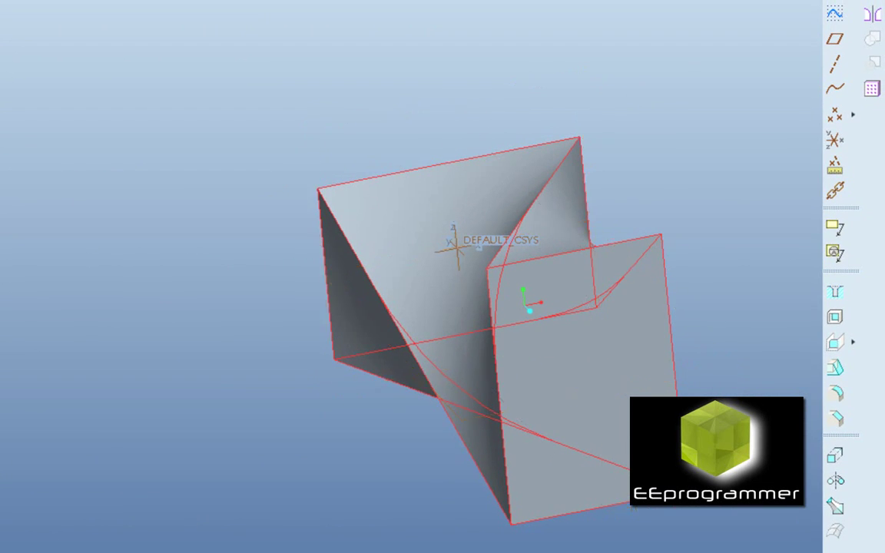
{"action": "scroll", "coordinate": [524, 304], "scroll_direction": "up", "scroll_amount": 3}
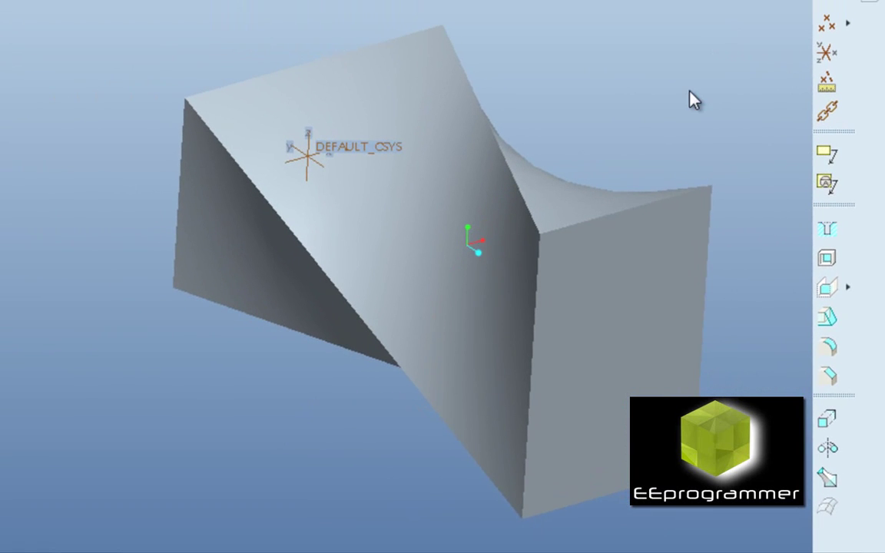